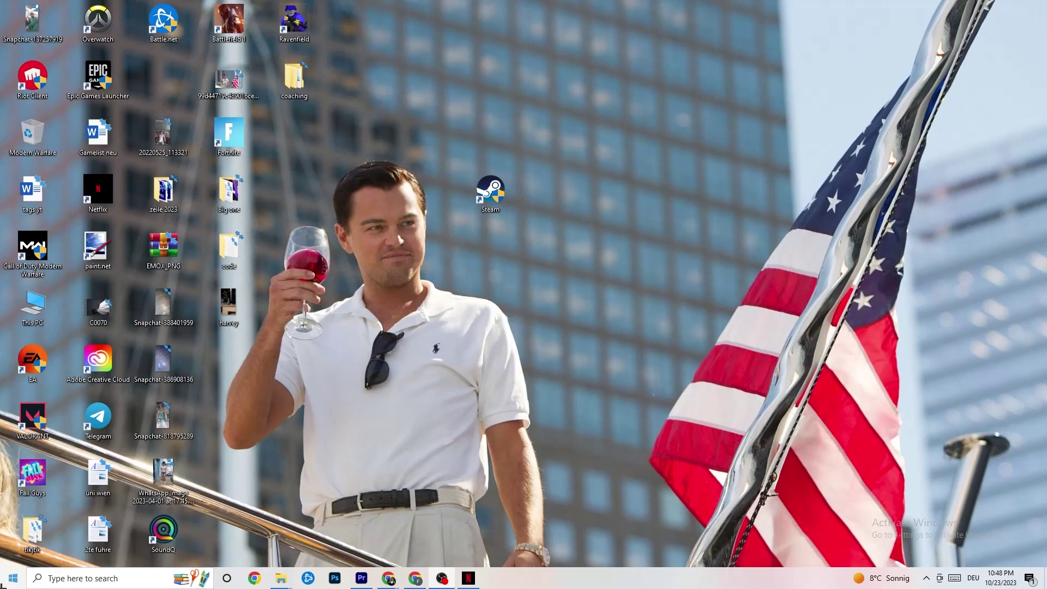
Step: Open Settings' Windows Update page and confirm it reports up to date as of 11:00 AM
{"action": "left_click", "coordinate": [4, 585]}
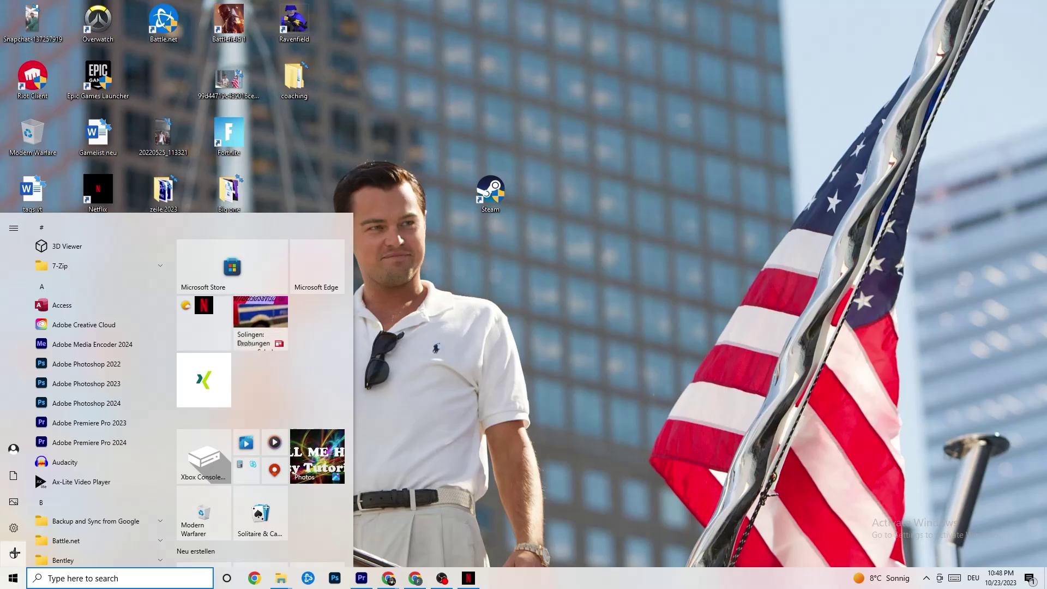
{"action": "left_click", "coordinate": [14, 529]}
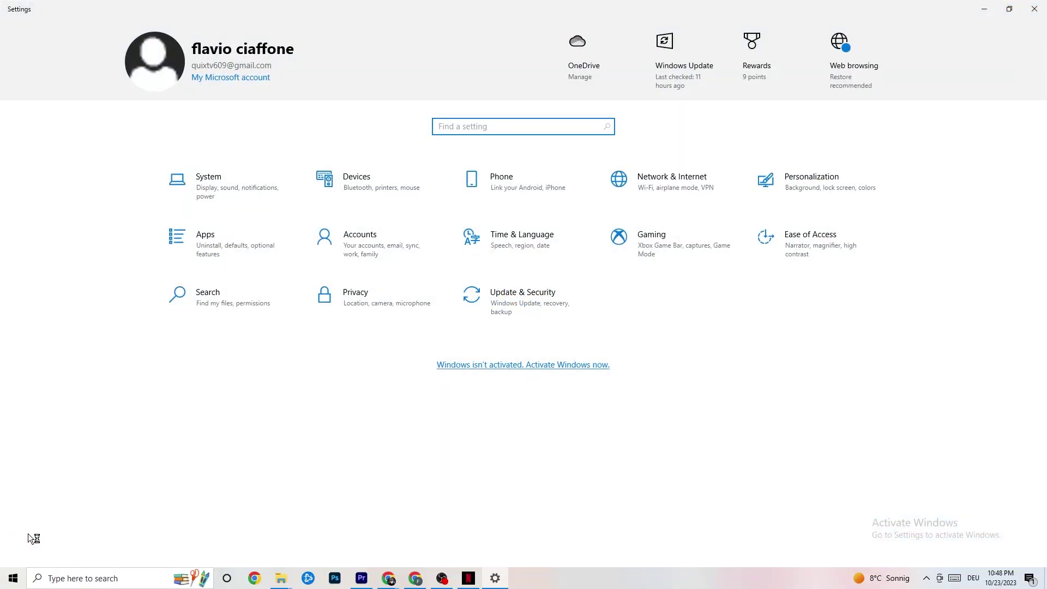
{"action": "left_click", "coordinate": [506, 315]}
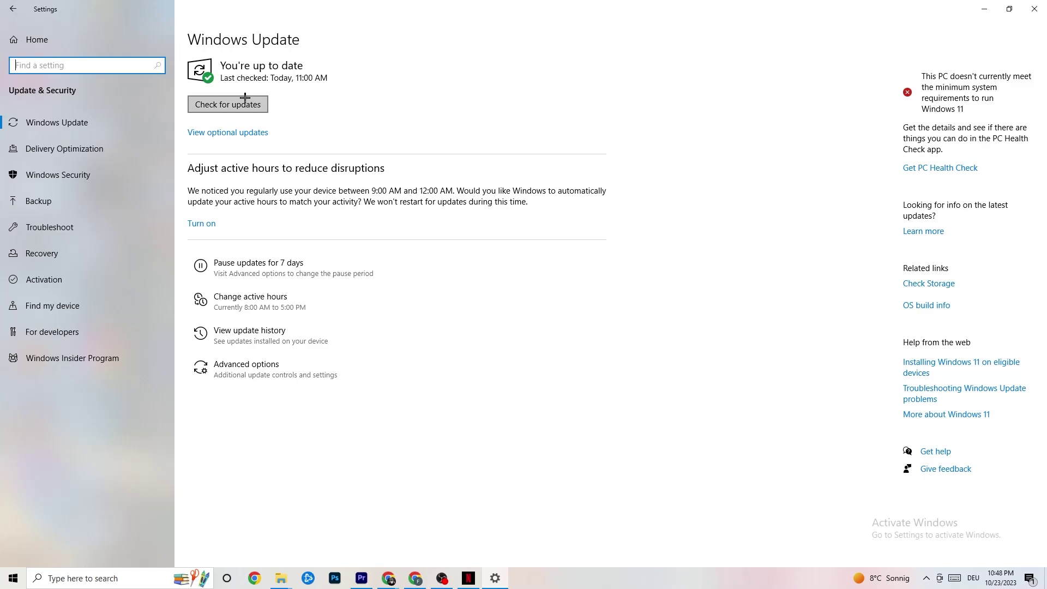
{"action": "left_click", "coordinate": [266, 70]}
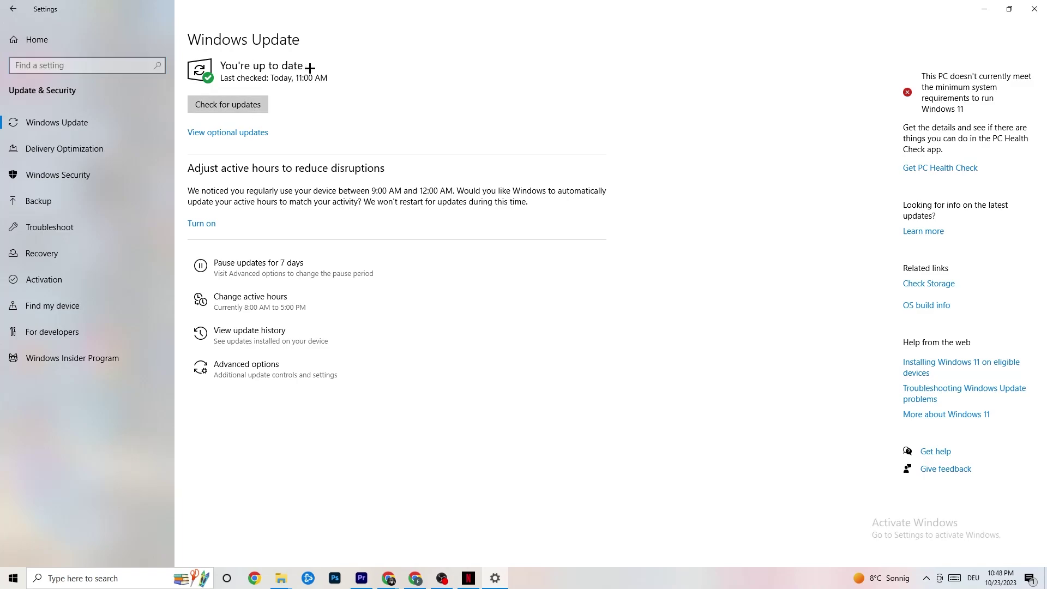
Step: Check the Troubleshoot page for recommended troubleshooters, then minimise the Settings window
{"action": "left_click", "coordinate": [67, 231]}
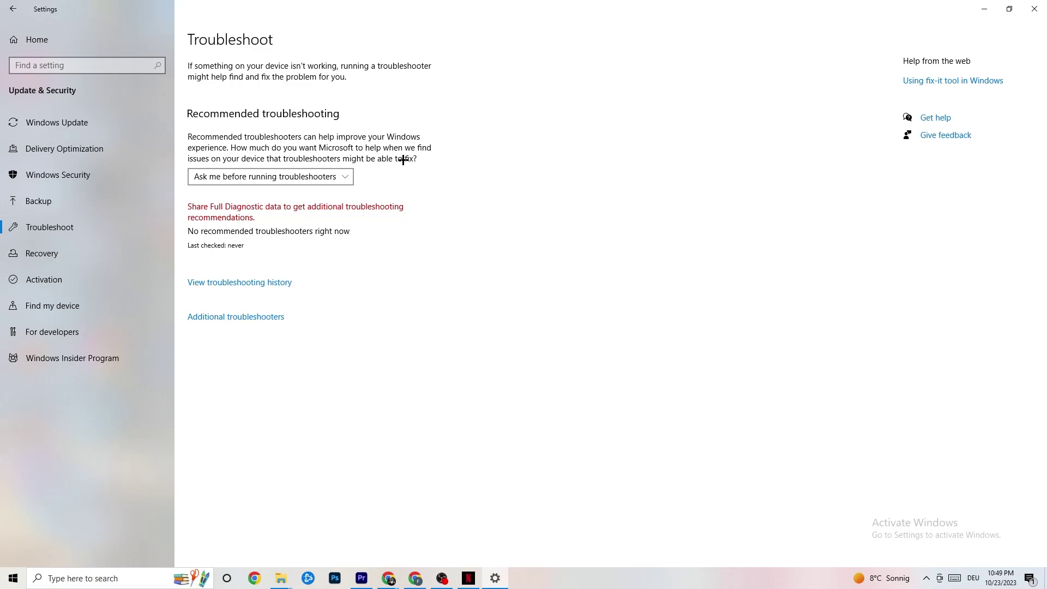
{"action": "left_click", "coordinate": [984, 8]}
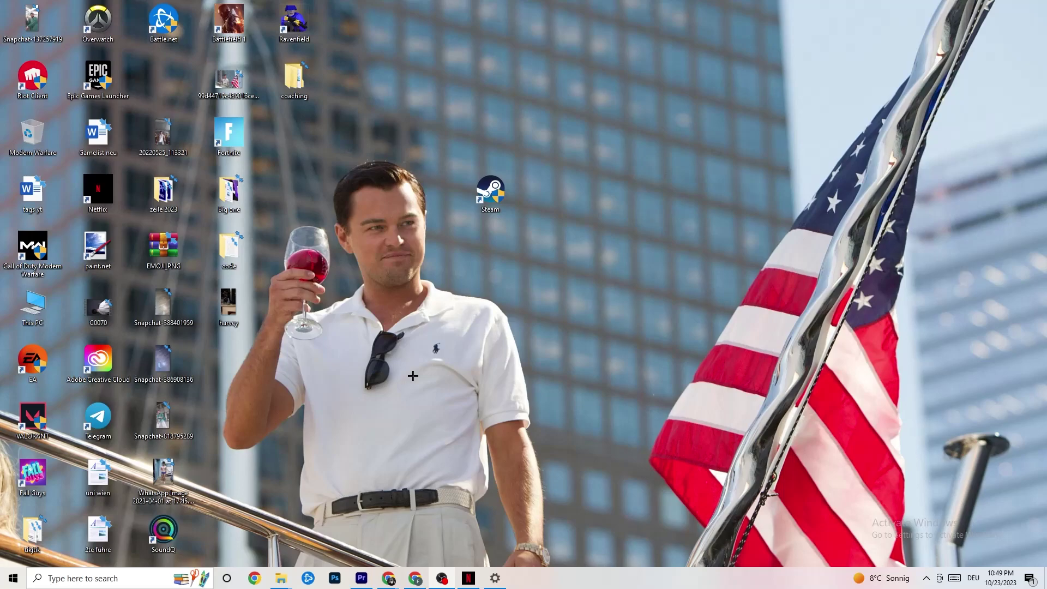
Step: Drag the Steam shortcut lower on the desktop and glance at its context menu
{"action": "left_click_drag", "start_coordinate": [485, 193], "coordinate": [515, 247]}
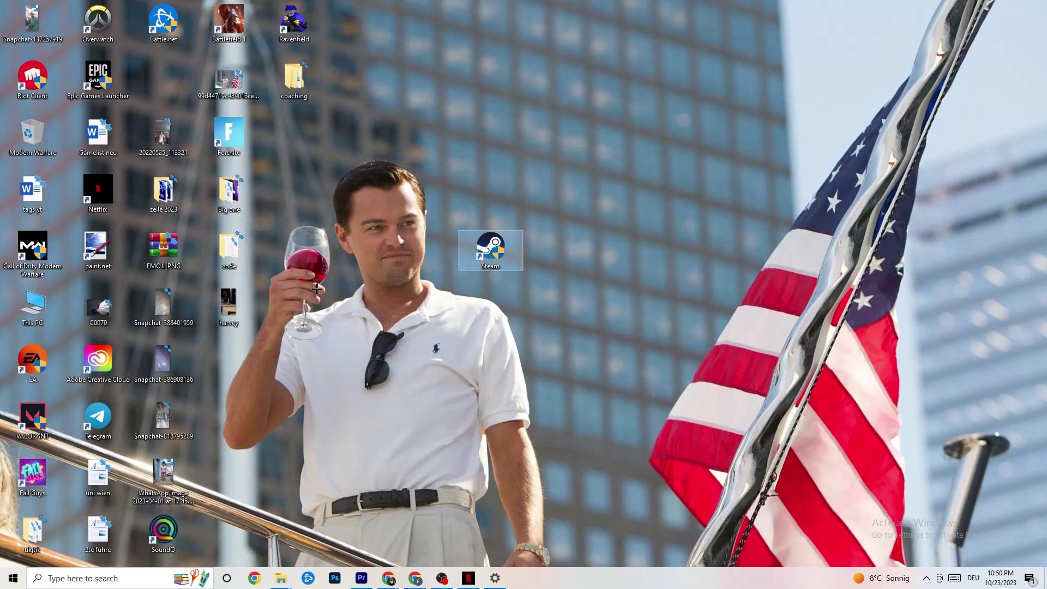
{"action": "right_click", "coordinate": [496, 247]}
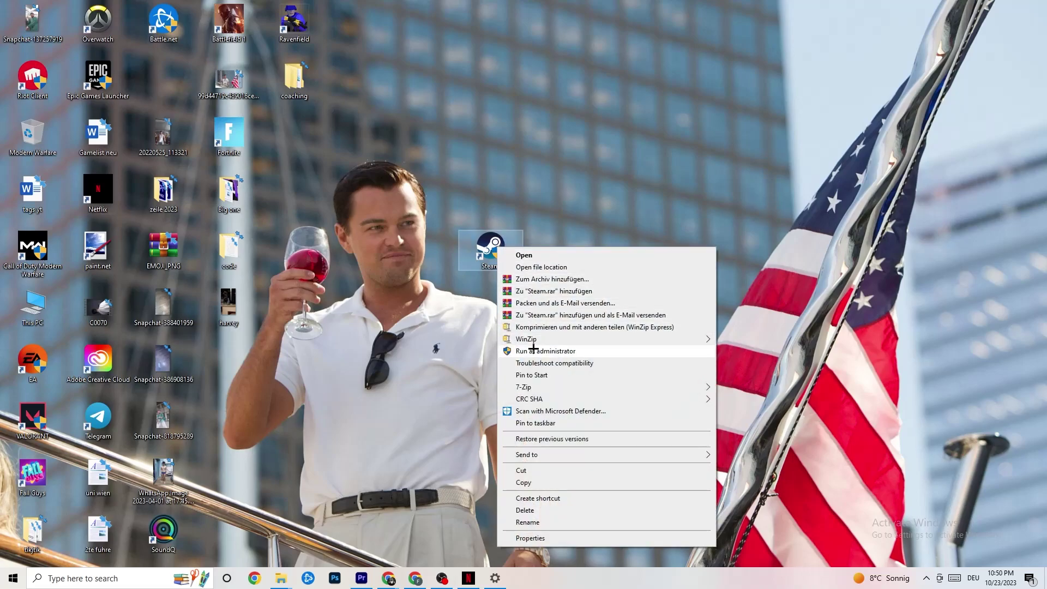
{"action": "left_click", "coordinate": [401, 322]}
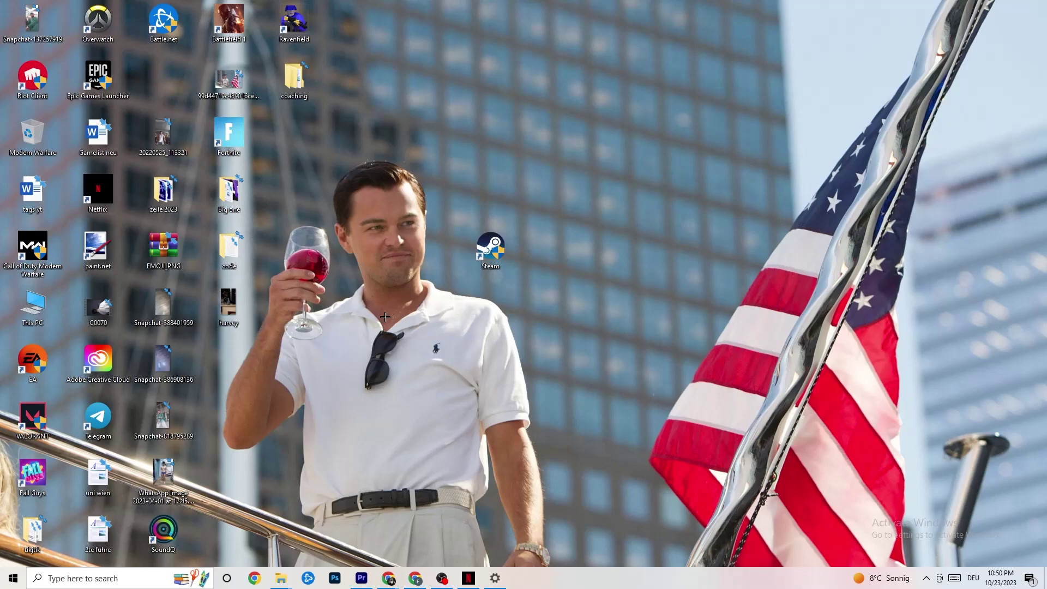
Step: Move the Steam shortcut back up and keep its Windows 8 compatibility mode with admin rights
{"action": "left_click_drag", "start_coordinate": [481, 245], "coordinate": [481, 187]}
{"action": "right_click", "coordinate": [481, 188]}
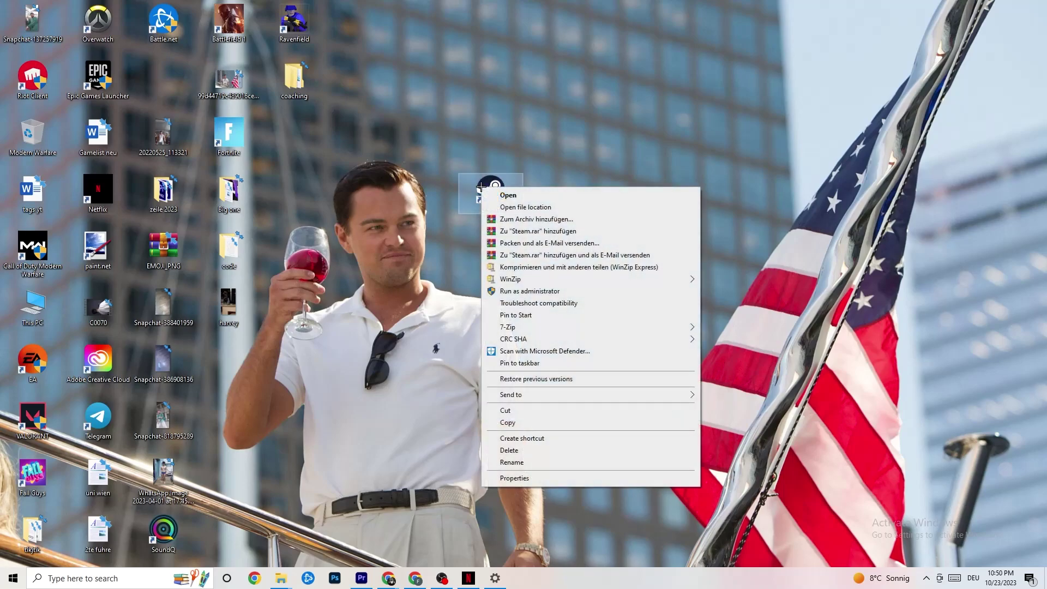
{"action": "left_click", "coordinate": [518, 478]}
{"action": "left_click_drag", "start_coordinate": [595, 195], "coordinate": [536, 91]}
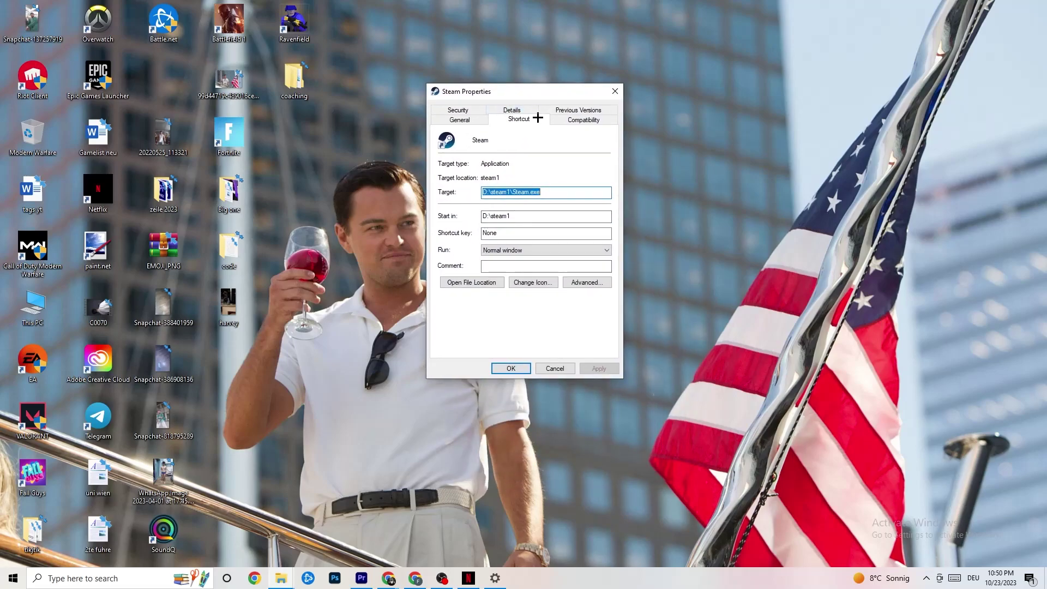
{"action": "left_click", "coordinate": [579, 119]}
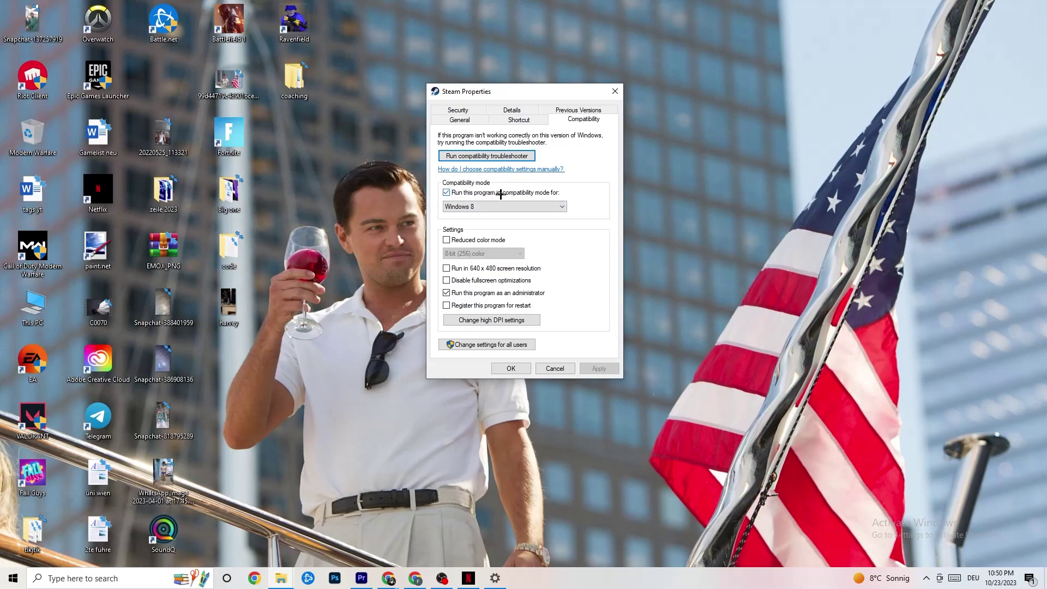
{"action": "left_click", "coordinate": [531, 205]}
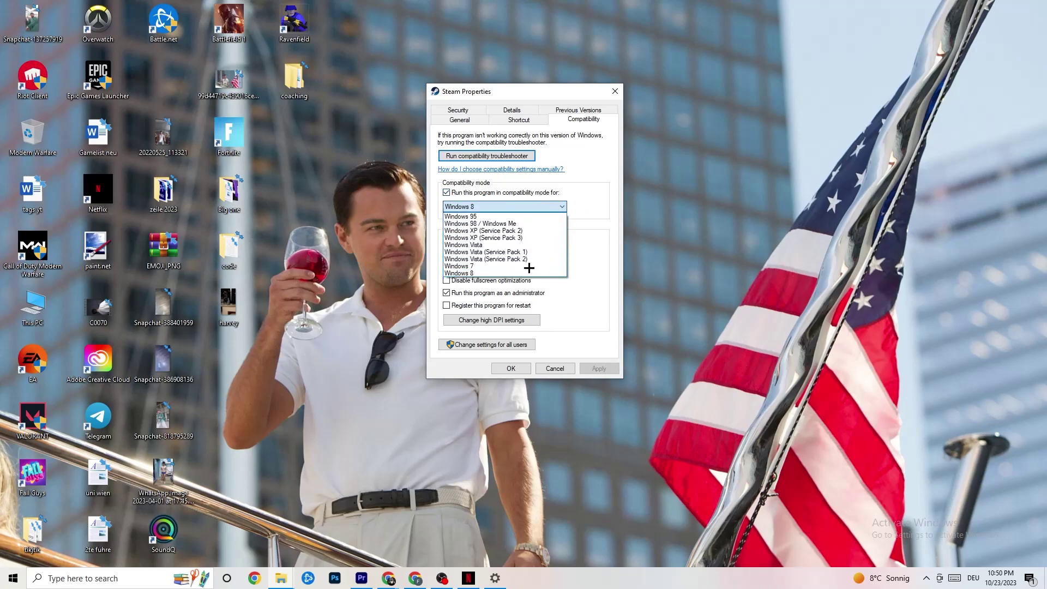
{"action": "left_click", "coordinate": [509, 248]}
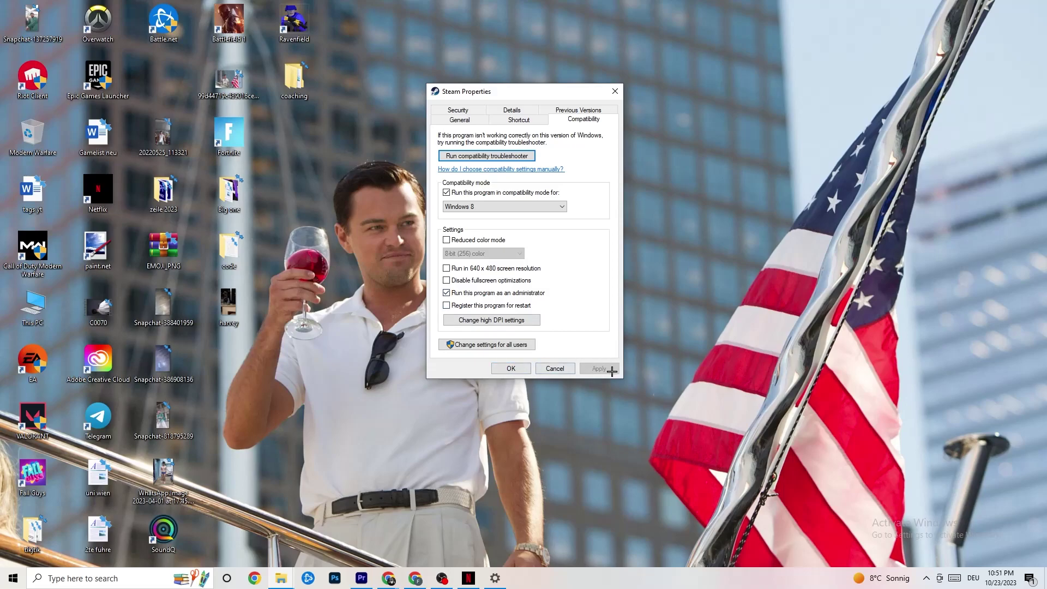
{"action": "left_click", "coordinate": [513, 369]}
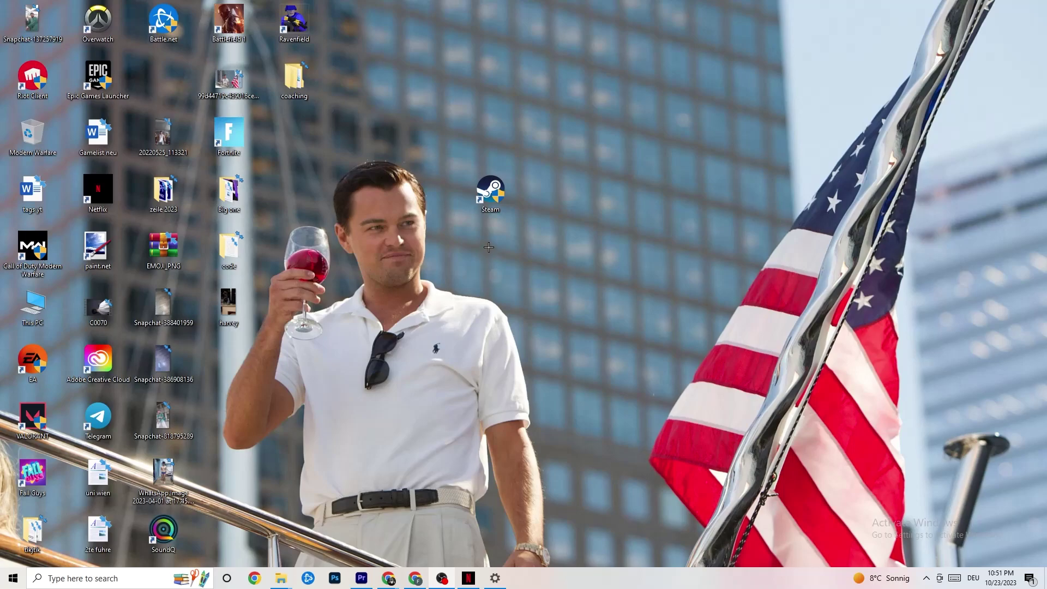
Step: Look at the Steam shortcut's context menu, then bring up the Start menu
{"action": "left_click", "coordinate": [485, 207]}
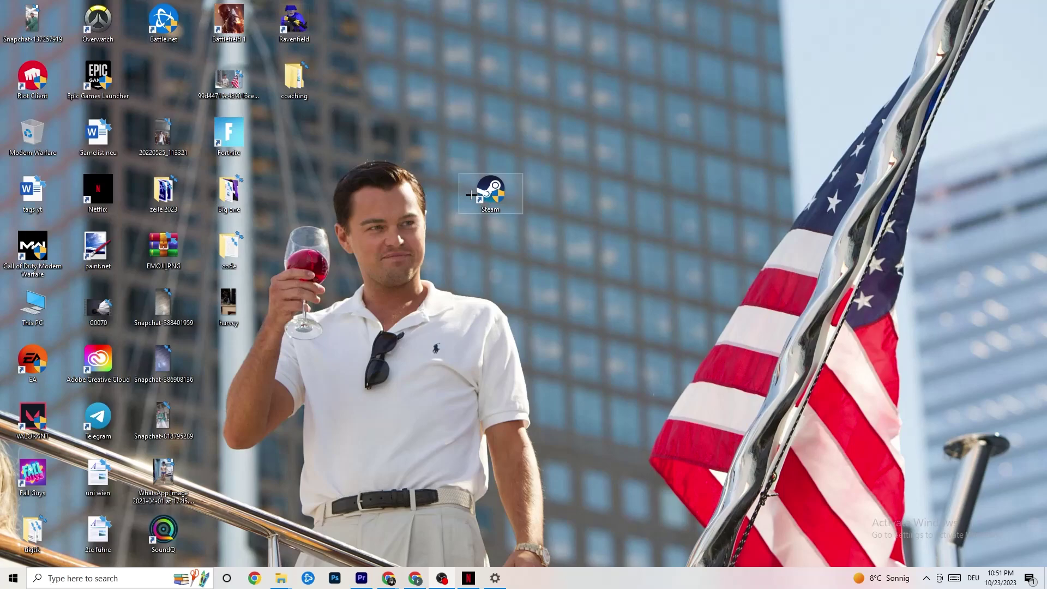
{"action": "right_click", "coordinate": [472, 196]}
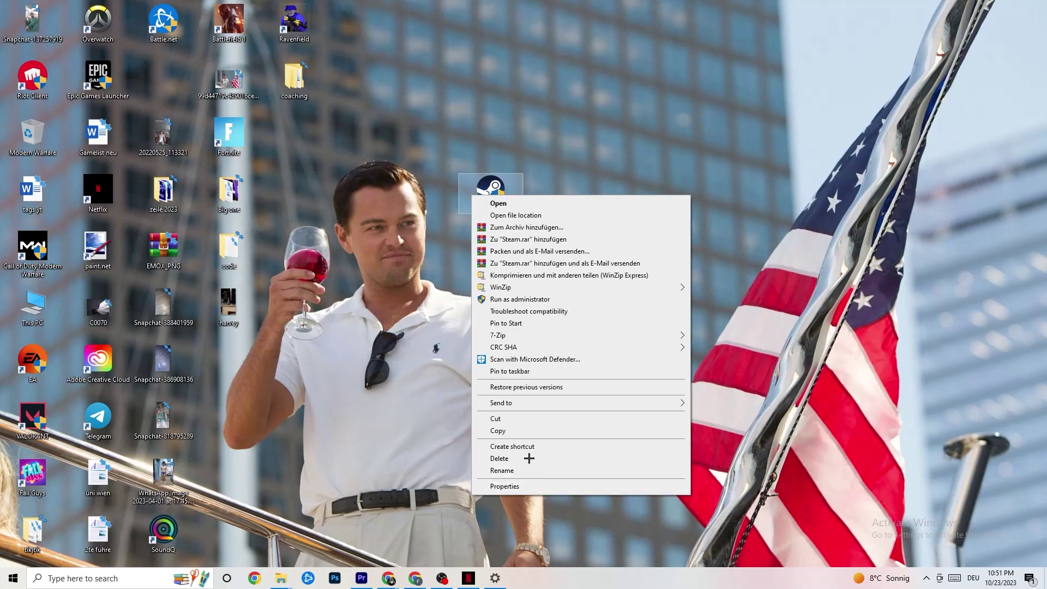
{"action": "left_click", "coordinate": [385, 240]}
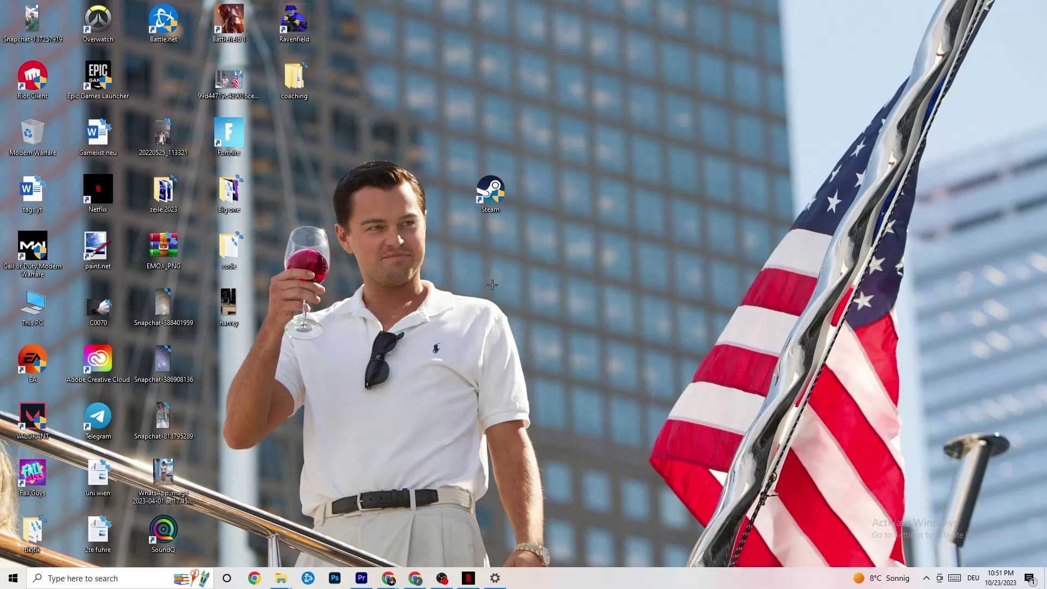
{"action": "left_click", "coordinate": [13, 578]}
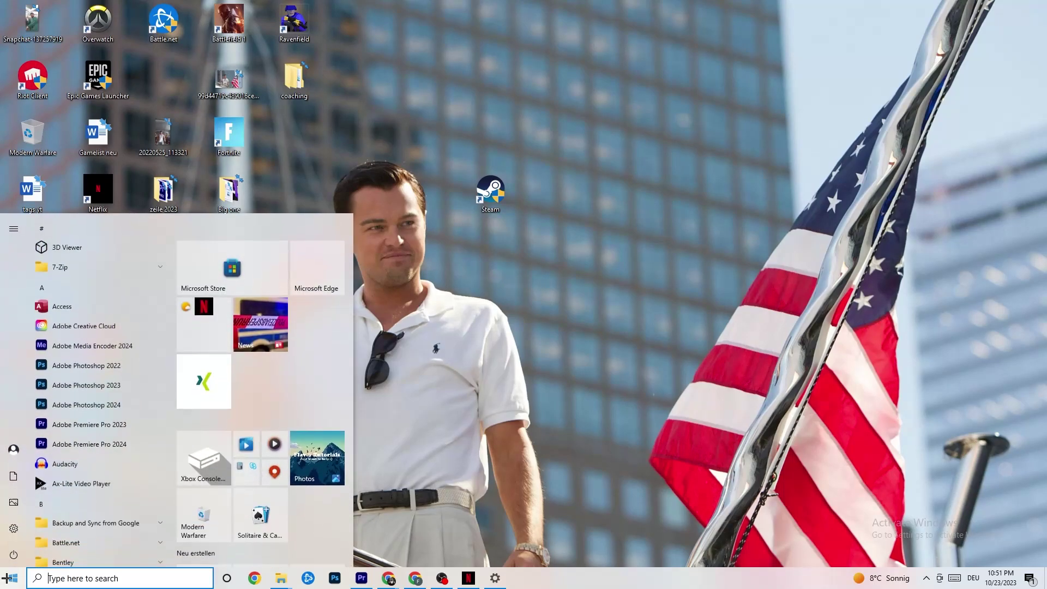
Step: Go to System > Display in Settings and keep text scaling at 100%
{"action": "left_click", "coordinate": [495, 578]}
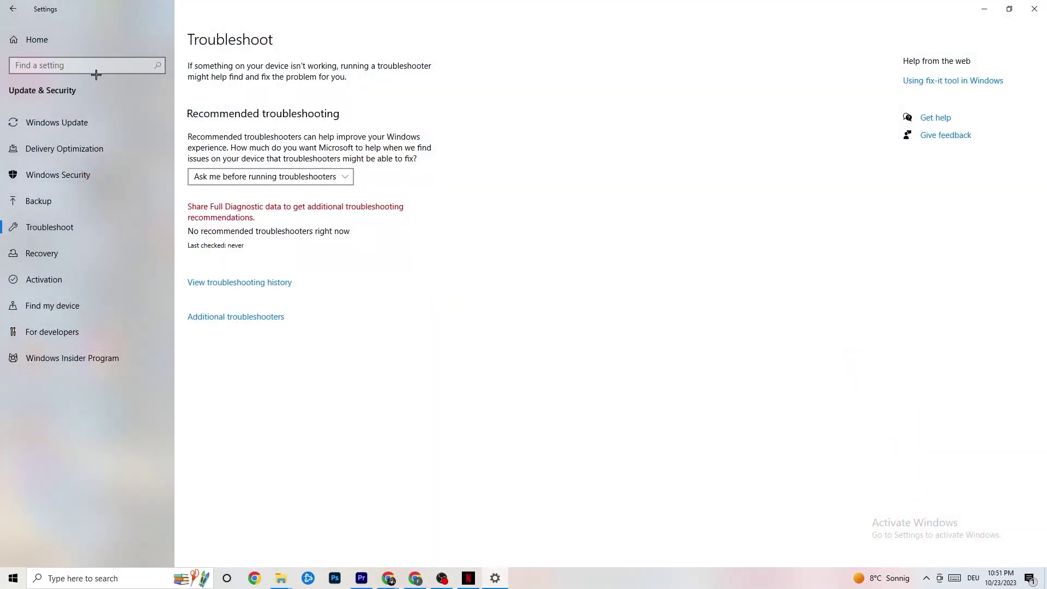
{"action": "left_click", "coordinate": [15, 33]}
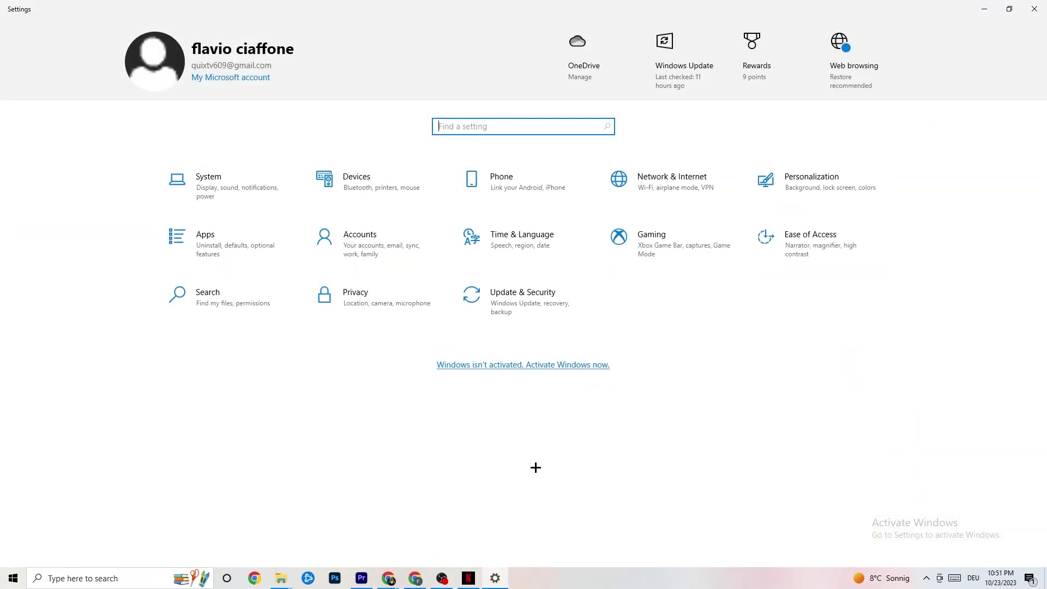
{"action": "left_click", "coordinate": [251, 199]}
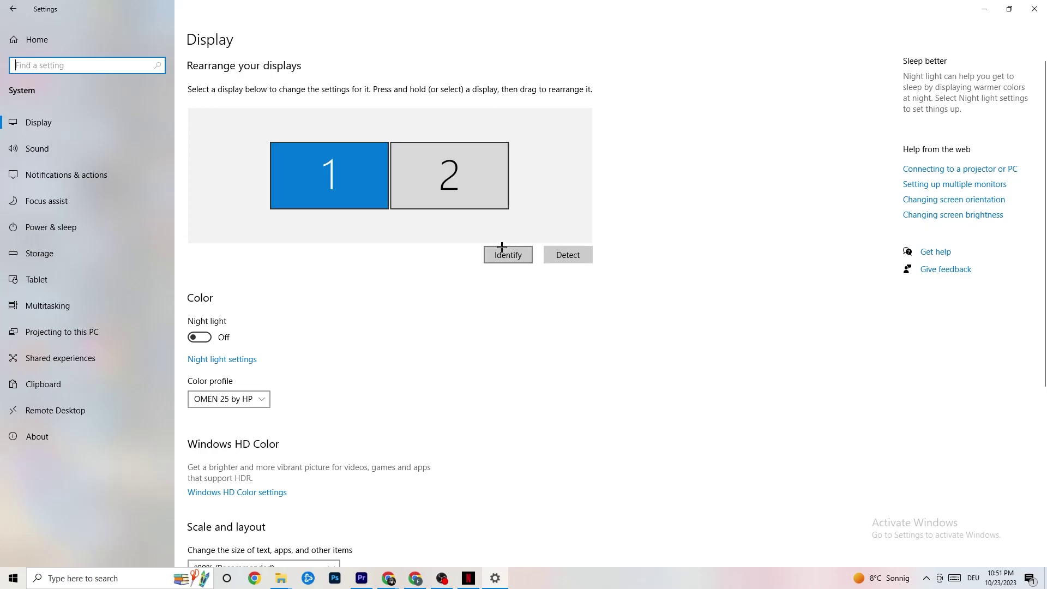
{"action": "scroll", "coordinate": [303, 186], "scroll_direction": "down", "scroll_amount": 5}
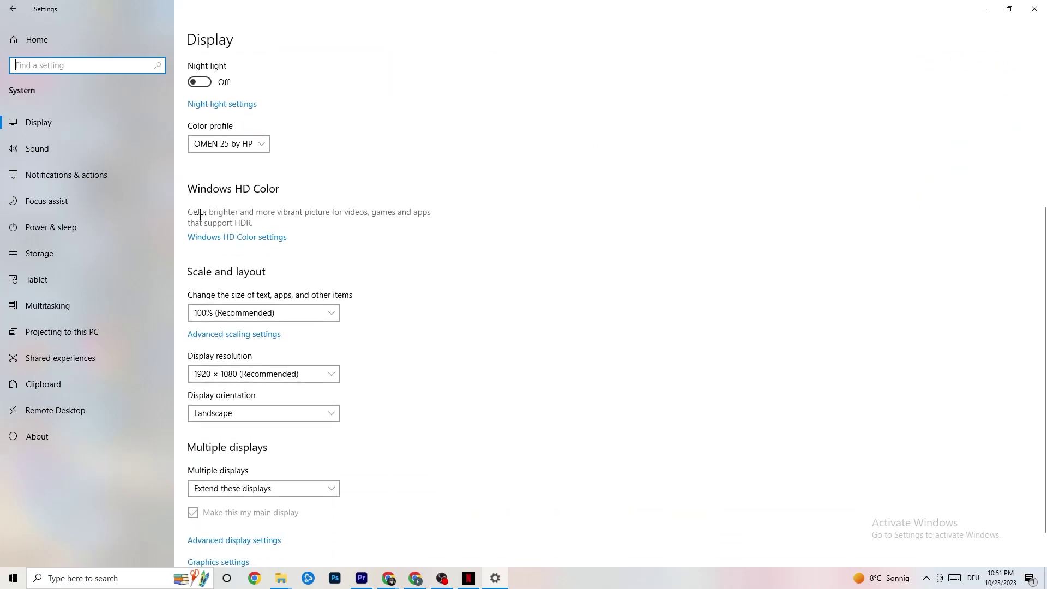
{"action": "left_click", "coordinate": [319, 306]}
{"action": "left_click", "coordinate": [475, 266]}
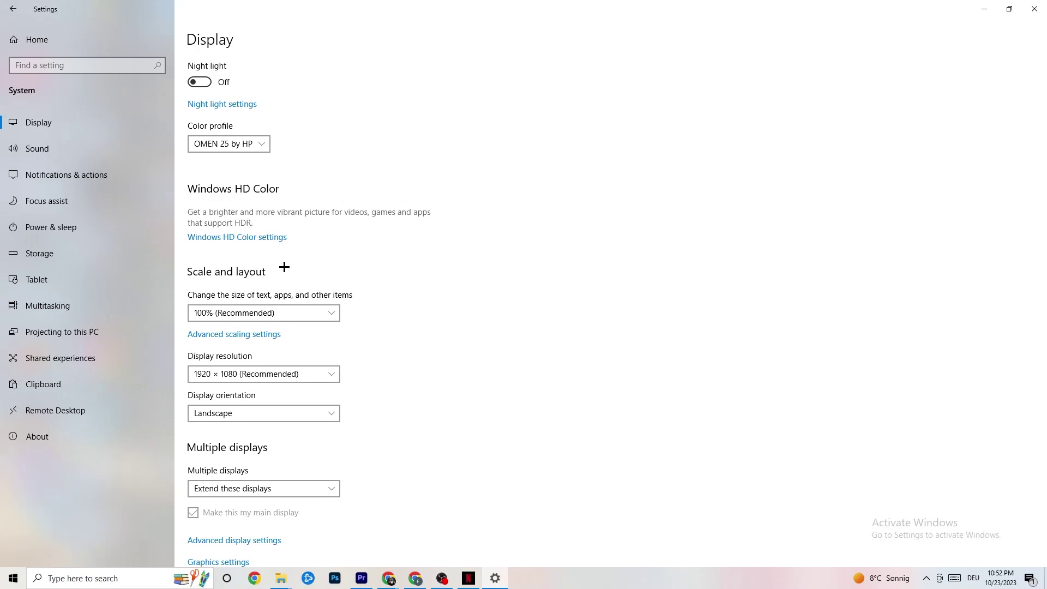
Step: Review the power plans under Power & sleep, then view Storage usage for drive C:
{"action": "left_click", "coordinate": [70, 225]}
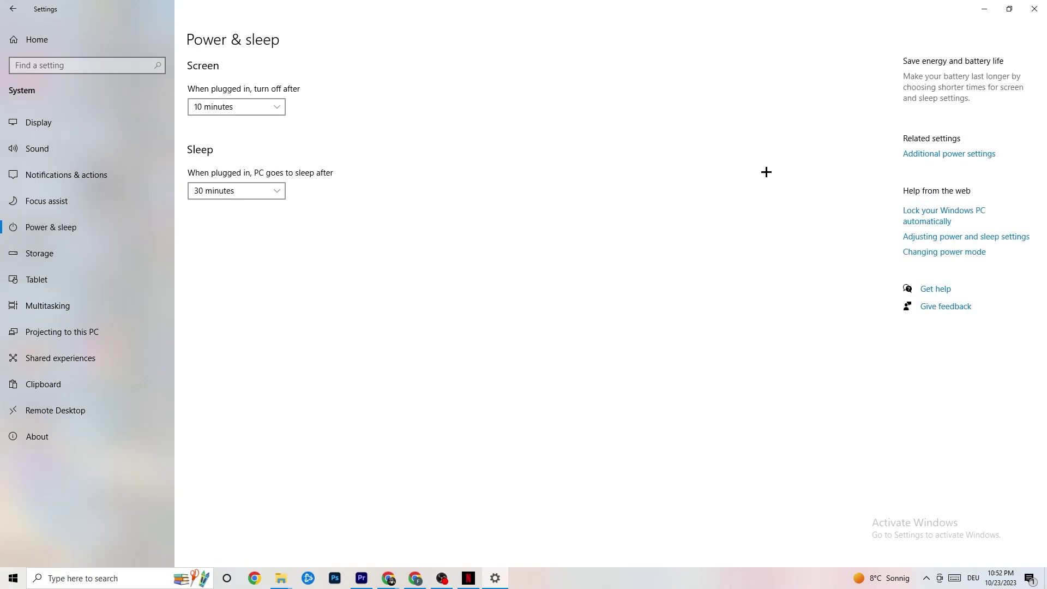
{"action": "left_click", "coordinate": [959, 156]}
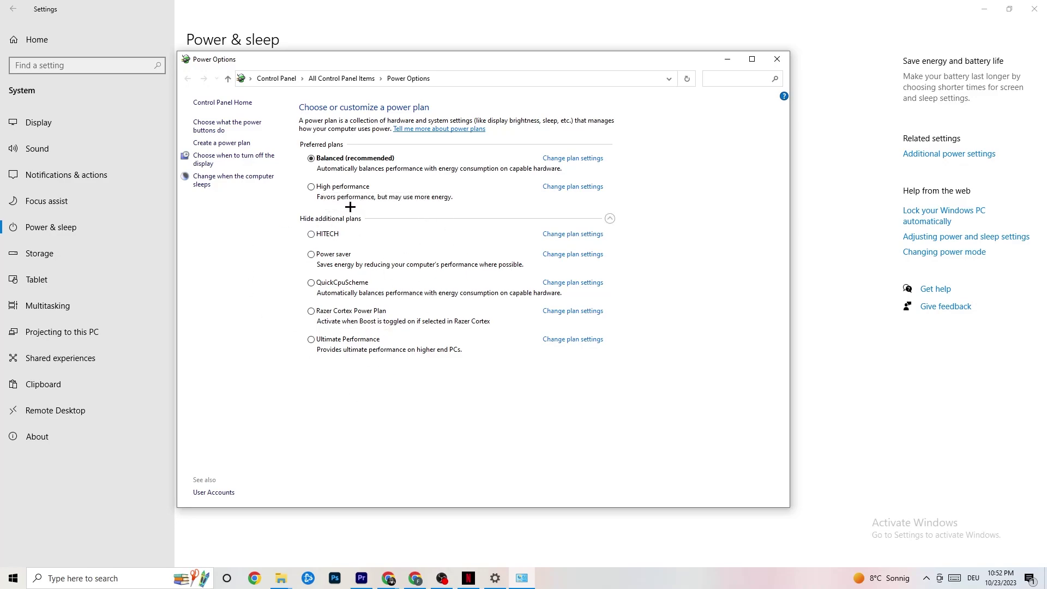
{"action": "left_click", "coordinate": [775, 60]}
{"action": "left_click", "coordinate": [55, 253]}
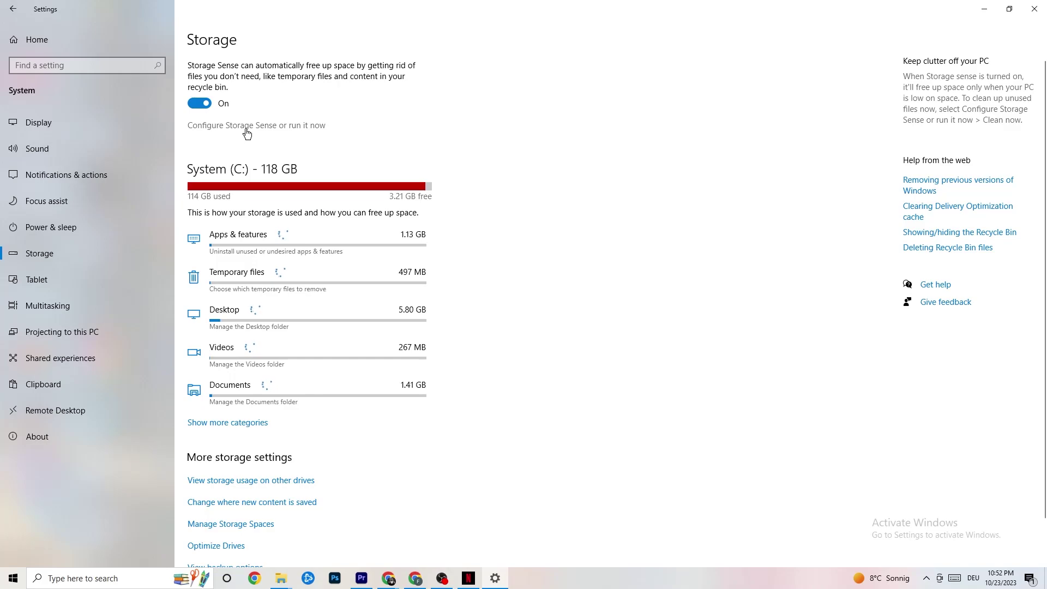
{"action": "left_click", "coordinate": [294, 126]}
{"action": "left_click", "coordinate": [134, 157]}
{"action": "left_click", "coordinate": [444, 213]}
{"action": "left_click", "coordinate": [77, 157]}
{"action": "left_click", "coordinate": [387, 90]}
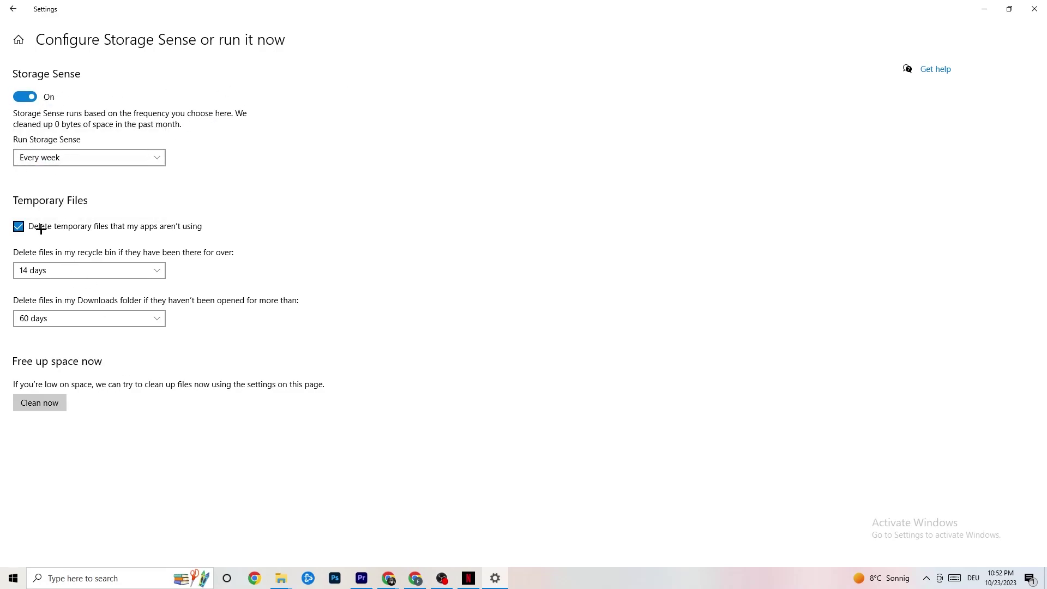
{"action": "left_click", "coordinate": [129, 268]}
{"action": "left_click", "coordinate": [435, 231]}
{"action": "left_click", "coordinate": [43, 407]}
{"action": "left_click", "coordinate": [16, 10]}
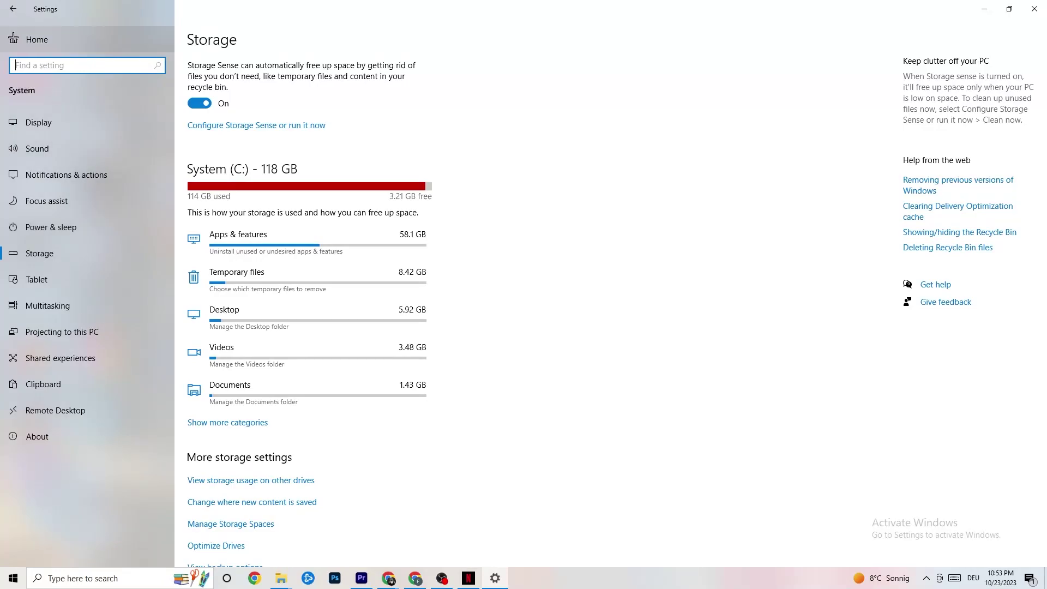
Step: Review the Gaming Captures and Game Mode settings, then close Settings
{"action": "left_click", "coordinate": [12, 10]}
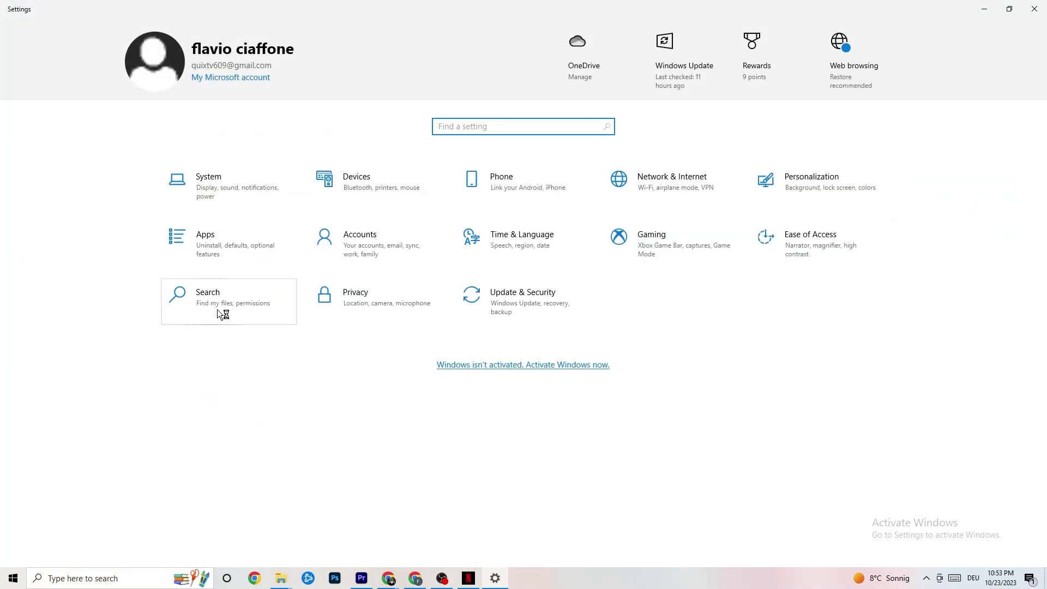
{"action": "left_click", "coordinate": [673, 247]}
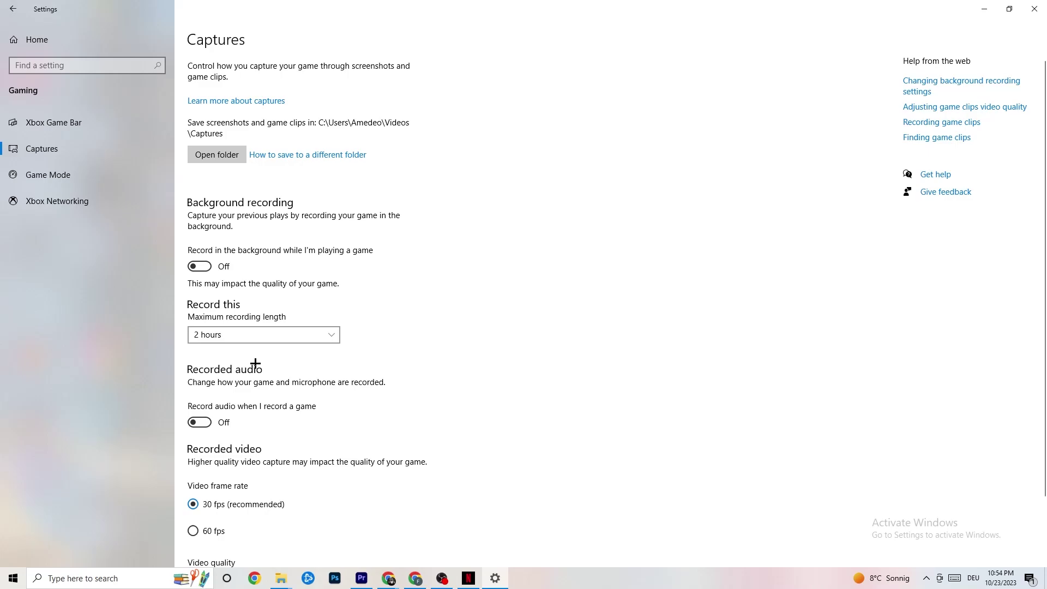
{"action": "left_click", "coordinate": [120, 174]}
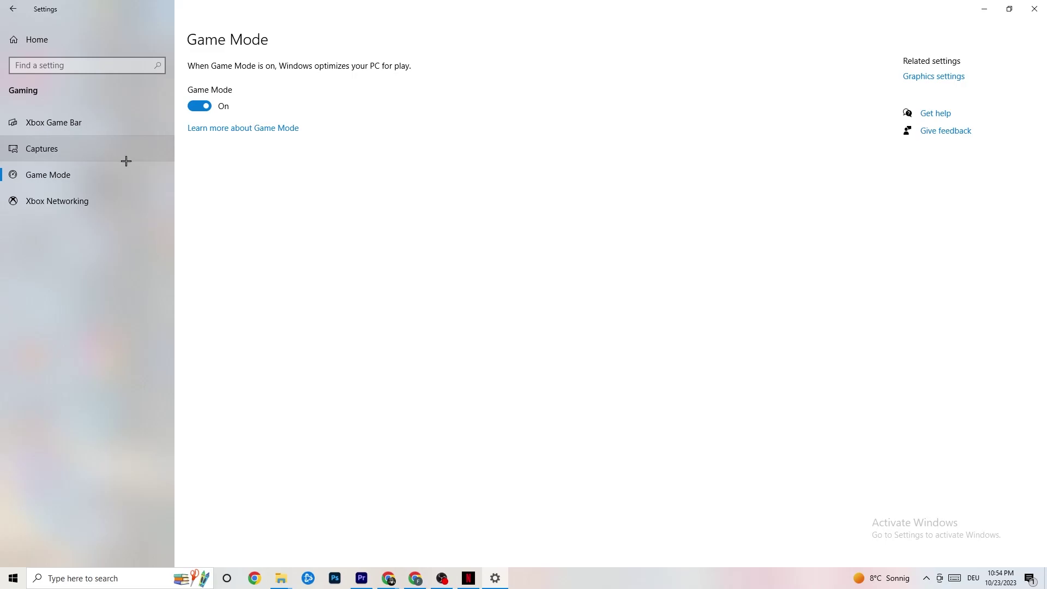
{"action": "left_click", "coordinate": [1035, 9]}
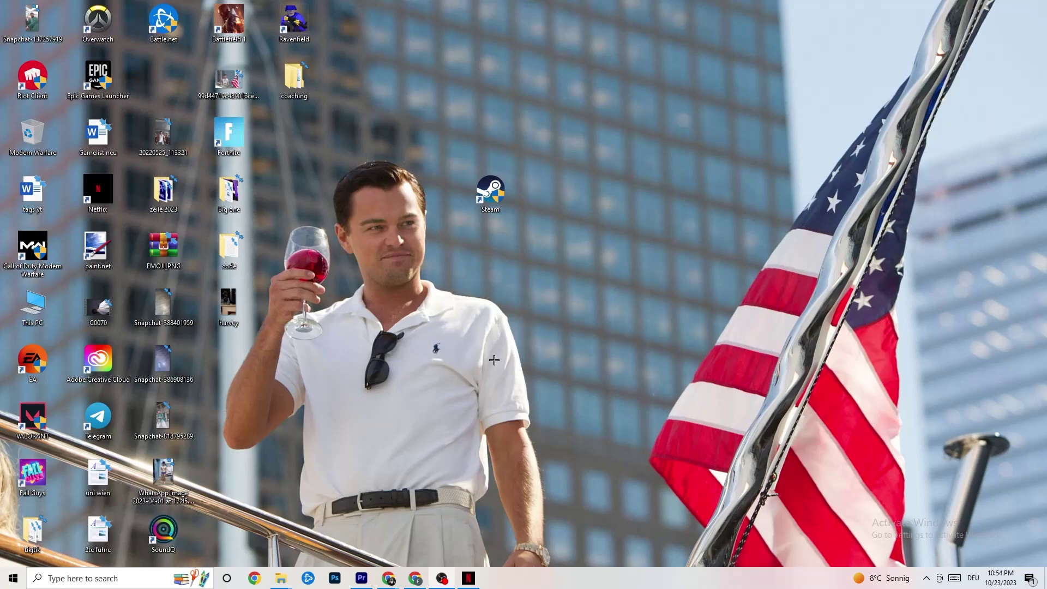
Step: Open Task Manager maximised on the Processes list and leave the Netflix process running
{"action": "right_click", "coordinate": [535, 586]}
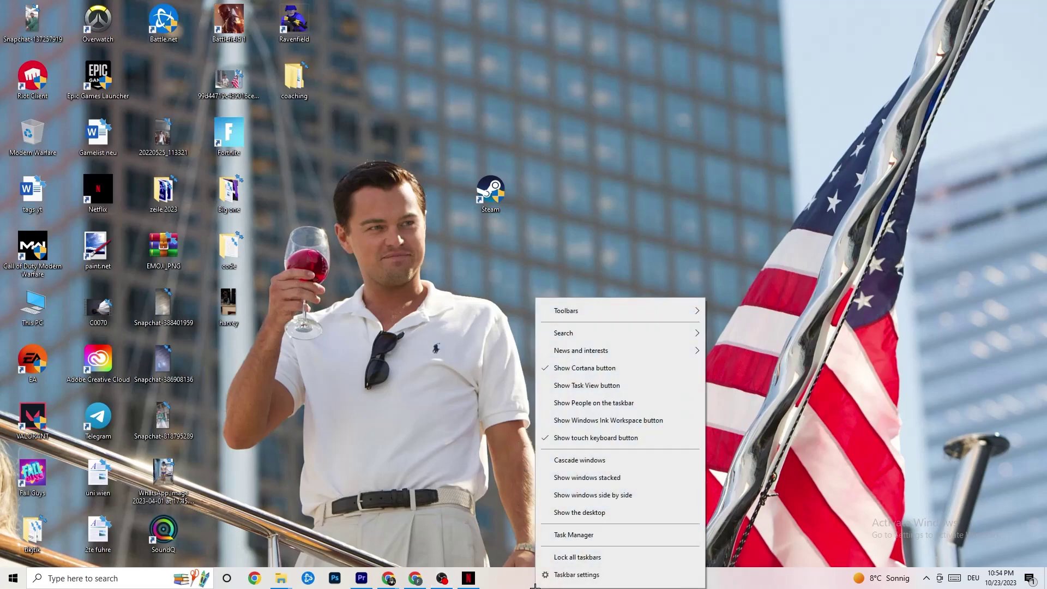
{"action": "left_click", "coordinate": [562, 535]}
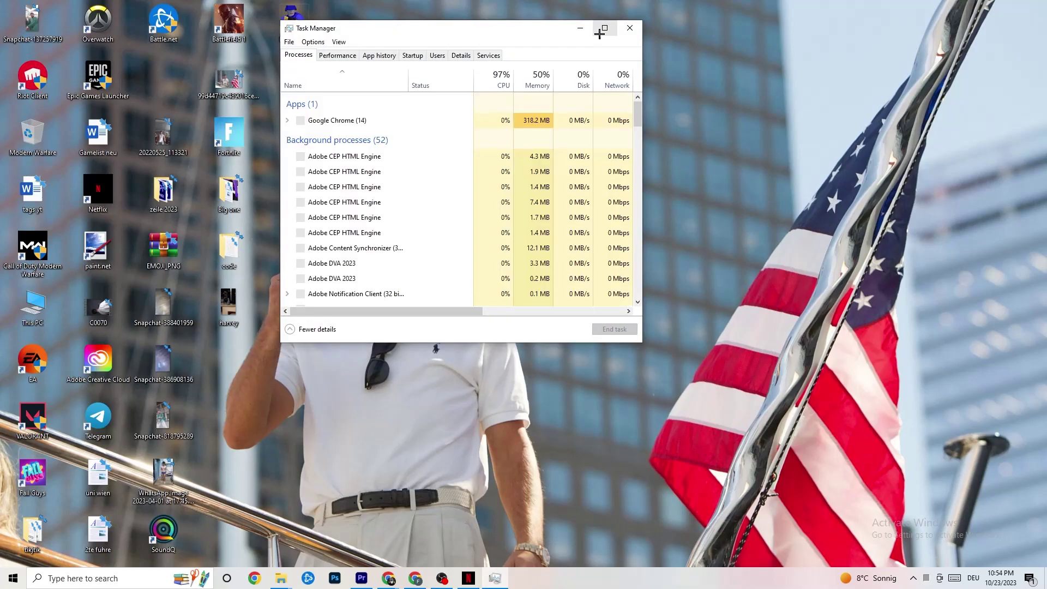
{"action": "left_click", "coordinate": [600, 29]}
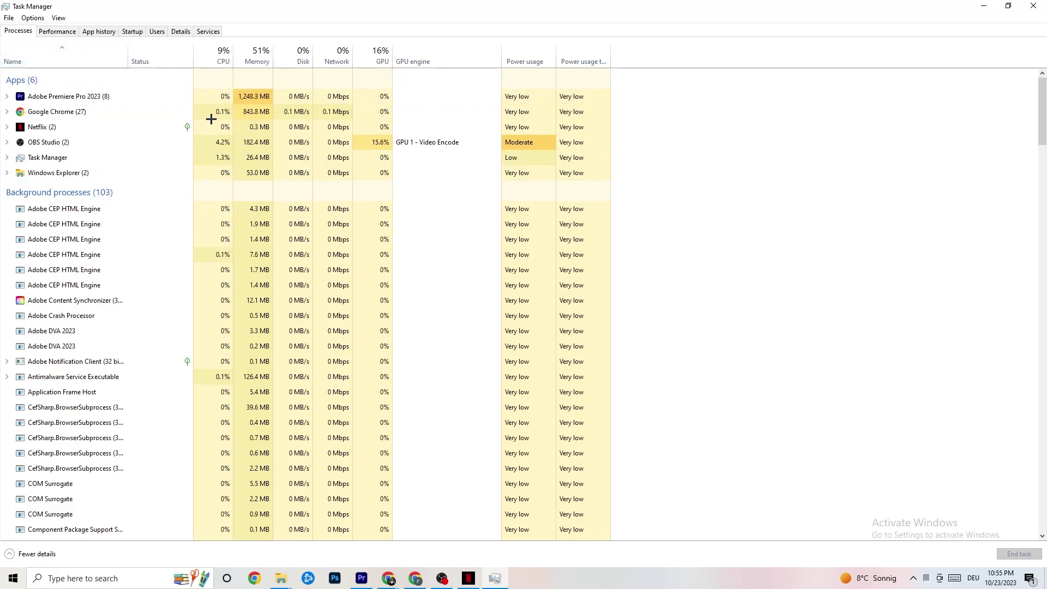
{"action": "scroll", "coordinate": [211, 351], "scroll_direction": "down", "scroll_amount": 8}
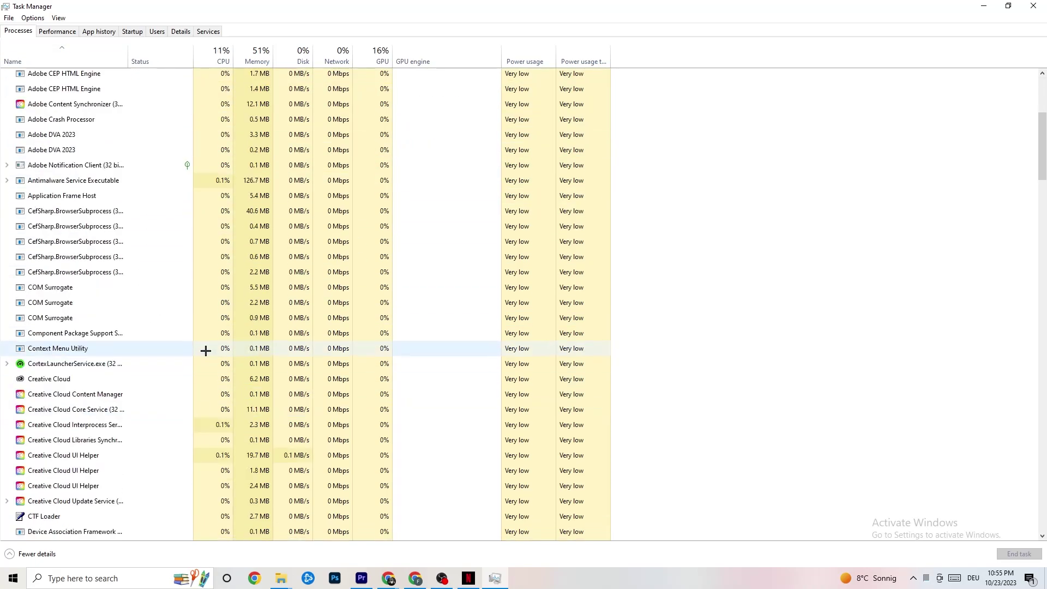
{"action": "scroll", "coordinate": [203, 366], "scroll_direction": "up", "scroll_amount": 8}
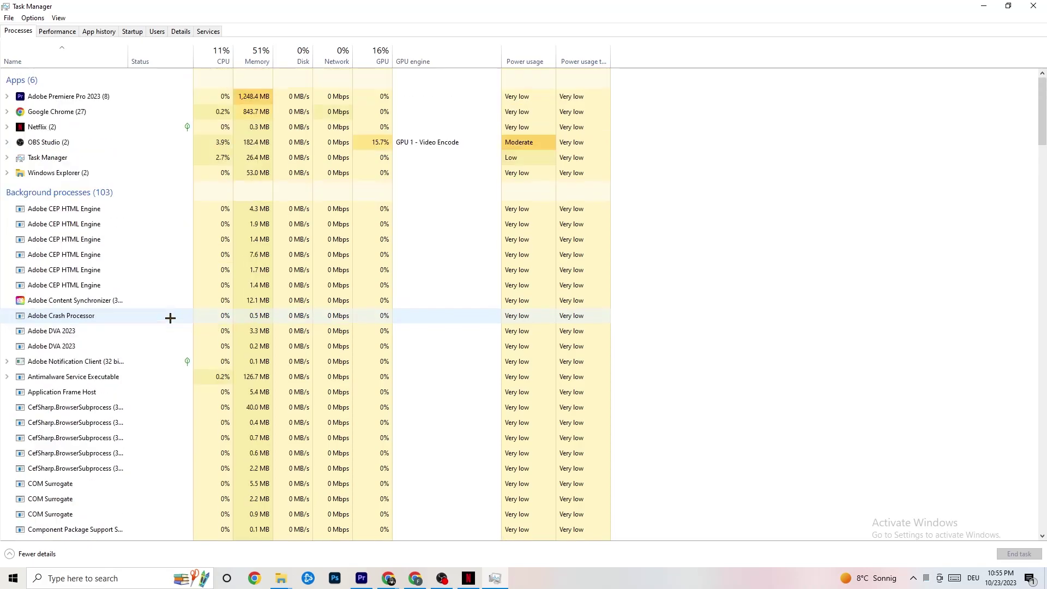
{"action": "right_click", "coordinate": [68, 127]}
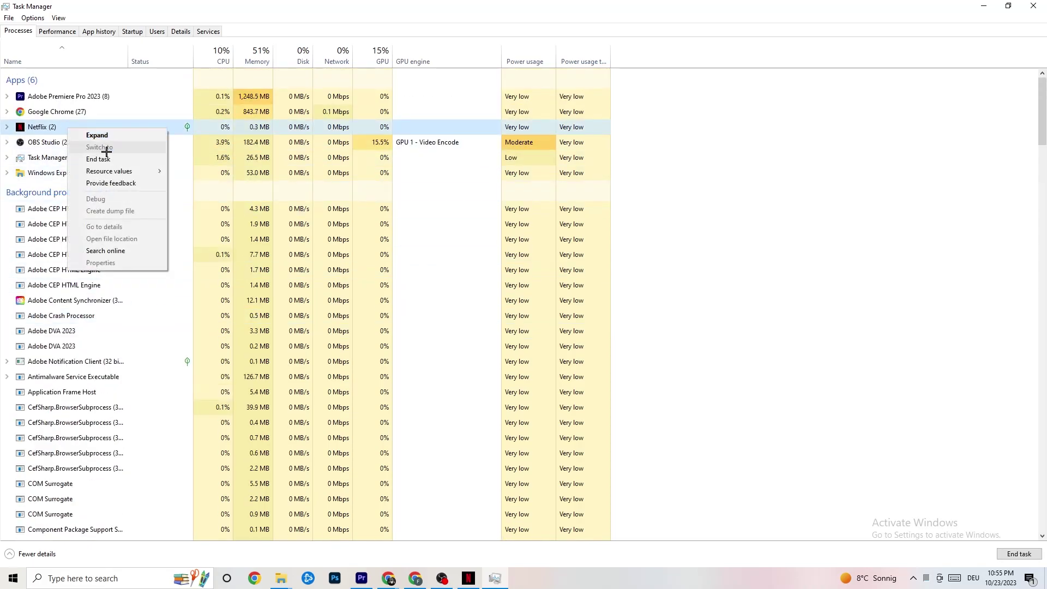
{"action": "left_click", "coordinate": [545, 180]}
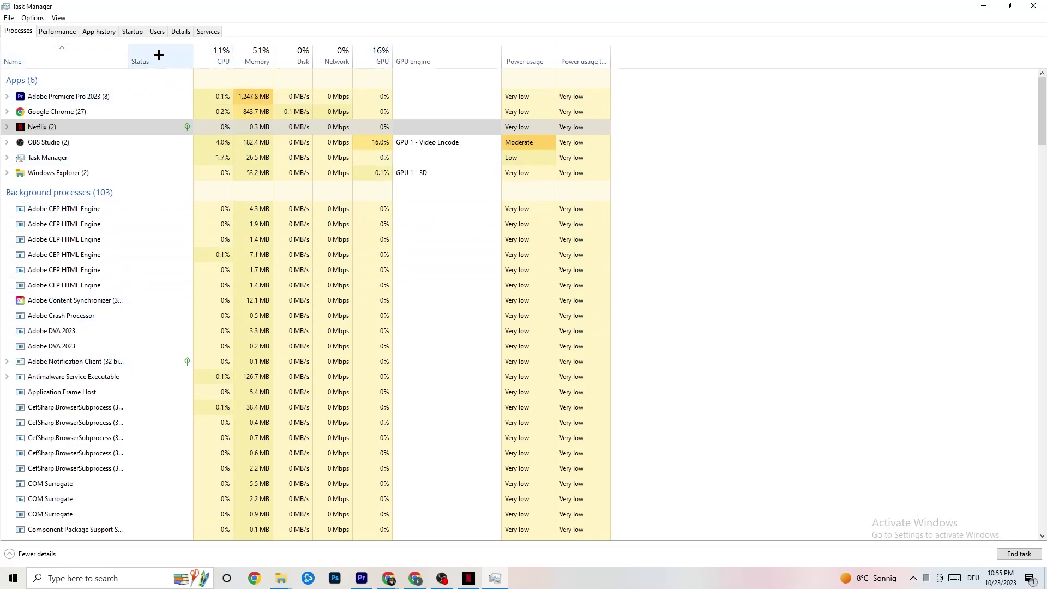
Step: On the Details tab, check Adobe Premiere Pro's priority options and leave it at Normal
{"action": "left_click", "coordinate": [175, 32]}
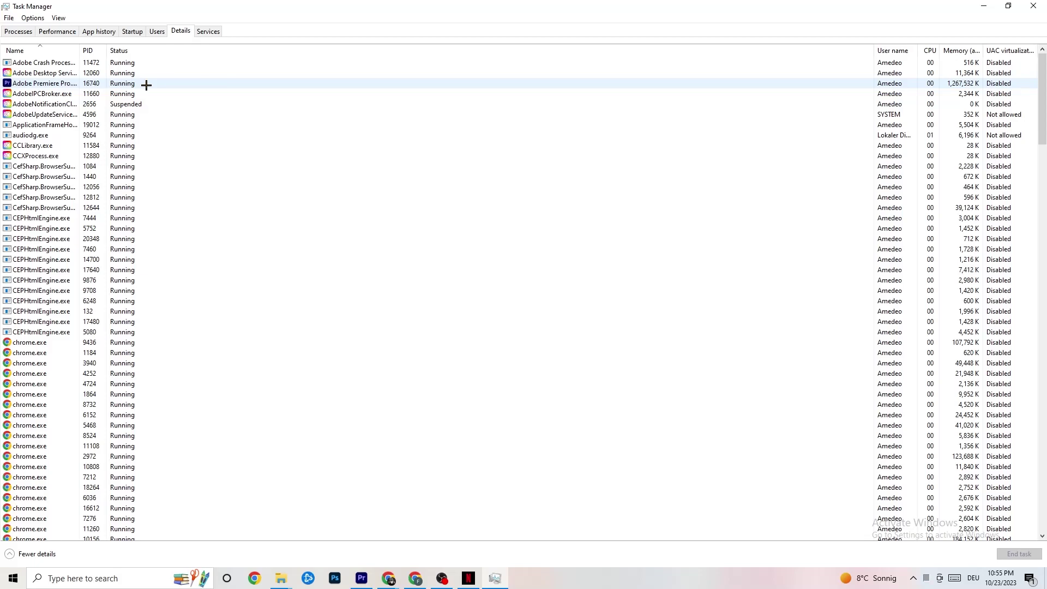
{"action": "right_click", "coordinate": [102, 86]}
{"action": "mouse_move", "coordinate": [161, 132]}
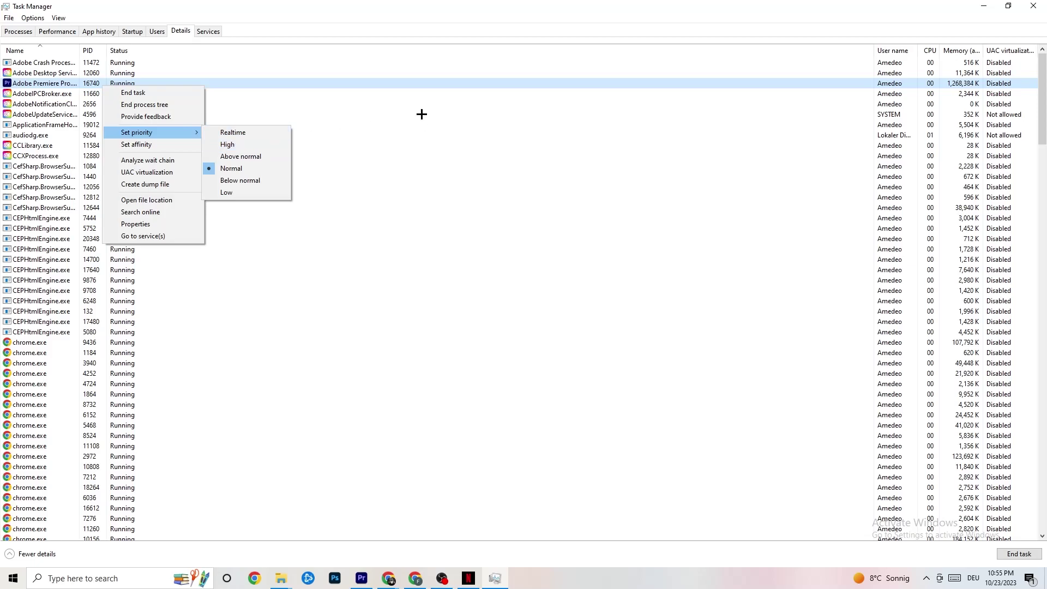
{"action": "left_click", "coordinate": [173, 132]}
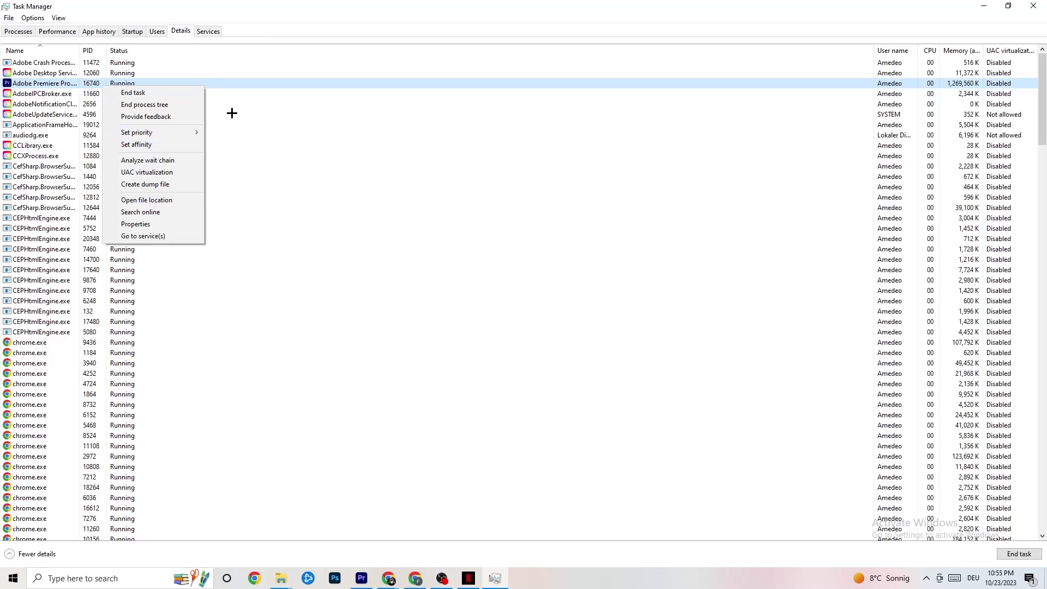
Step: Open the Startup list and inspect Google Drive and Pivot Software options, leaving both enabled
{"action": "left_click", "coordinate": [132, 31]}
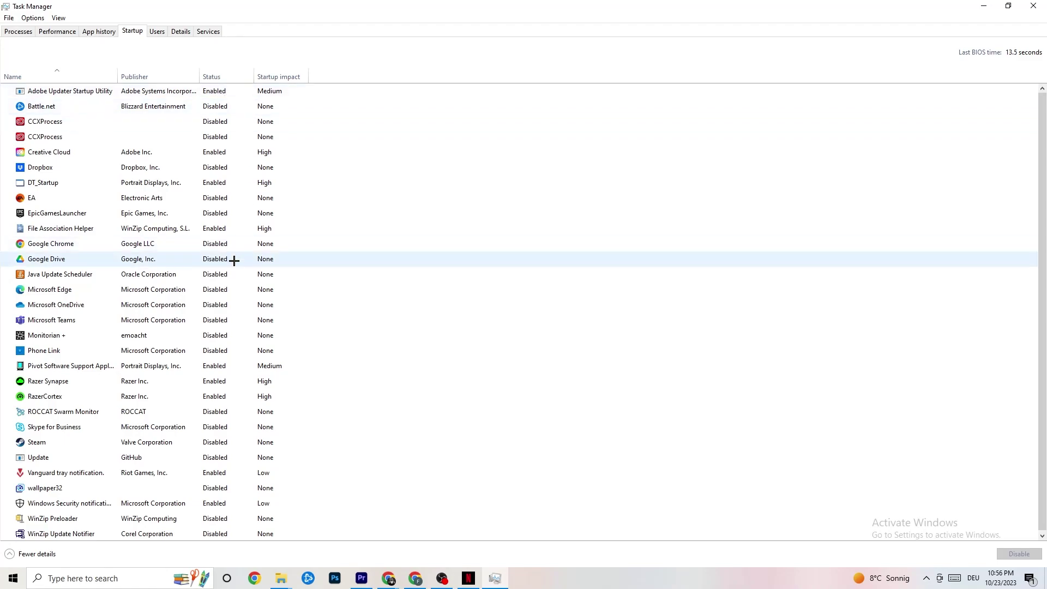
{"action": "right_click", "coordinate": [150, 259]}
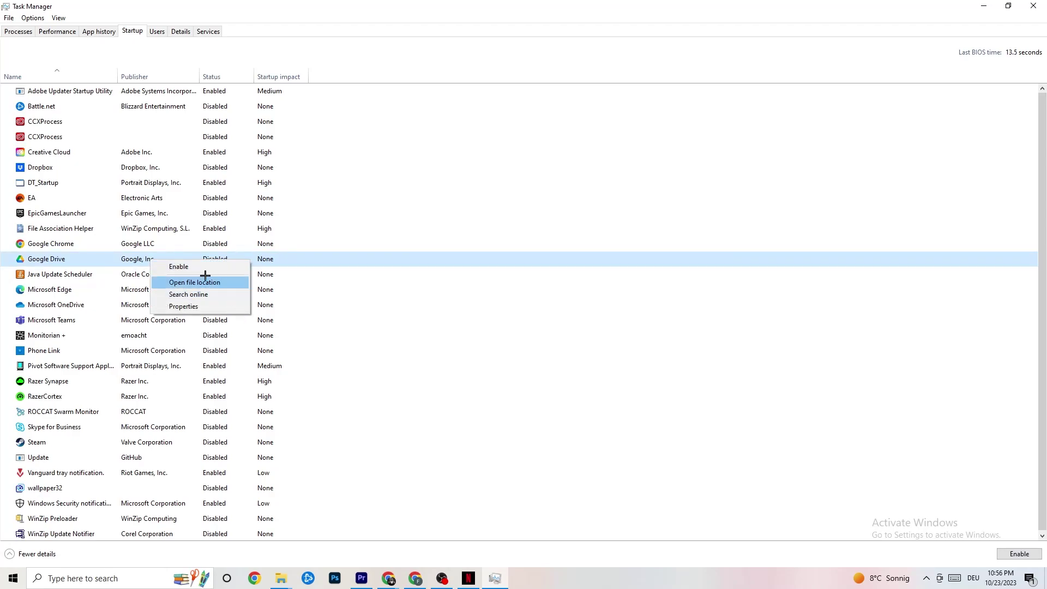
{"action": "right_click", "coordinate": [206, 366]}
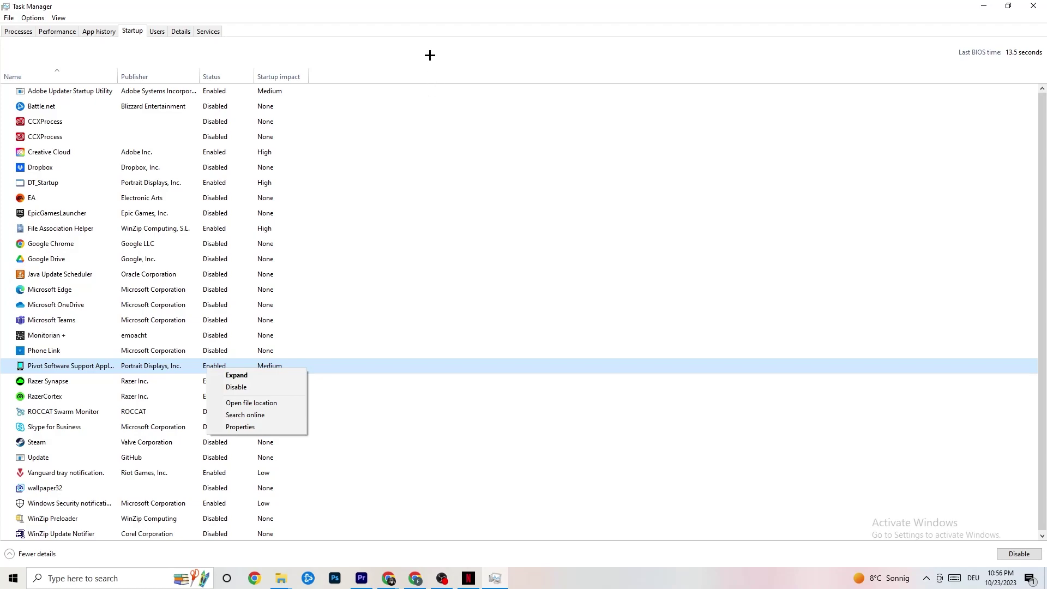
{"action": "left_click", "coordinate": [424, 17]}
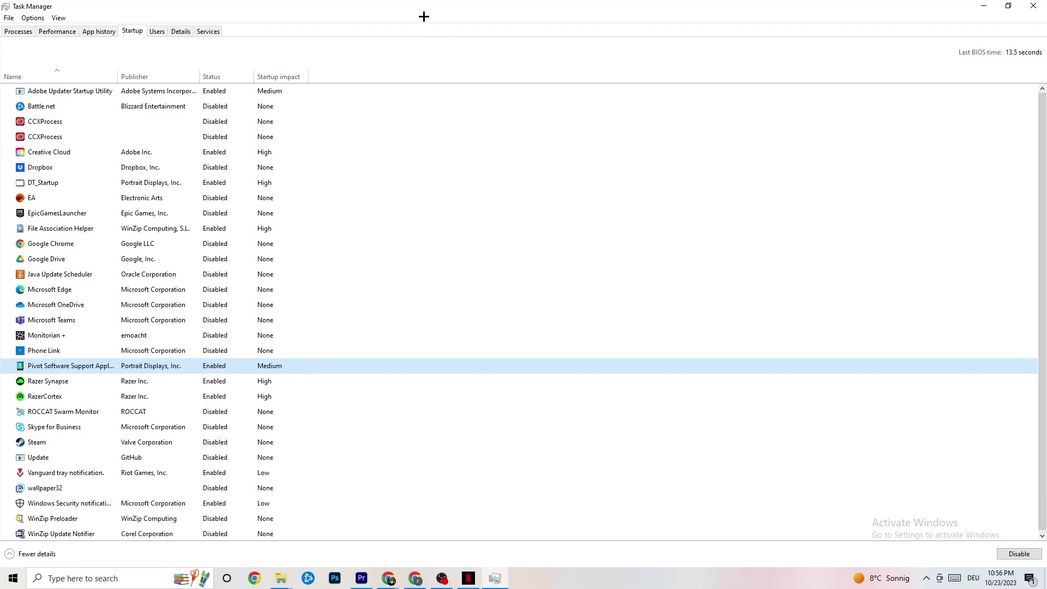